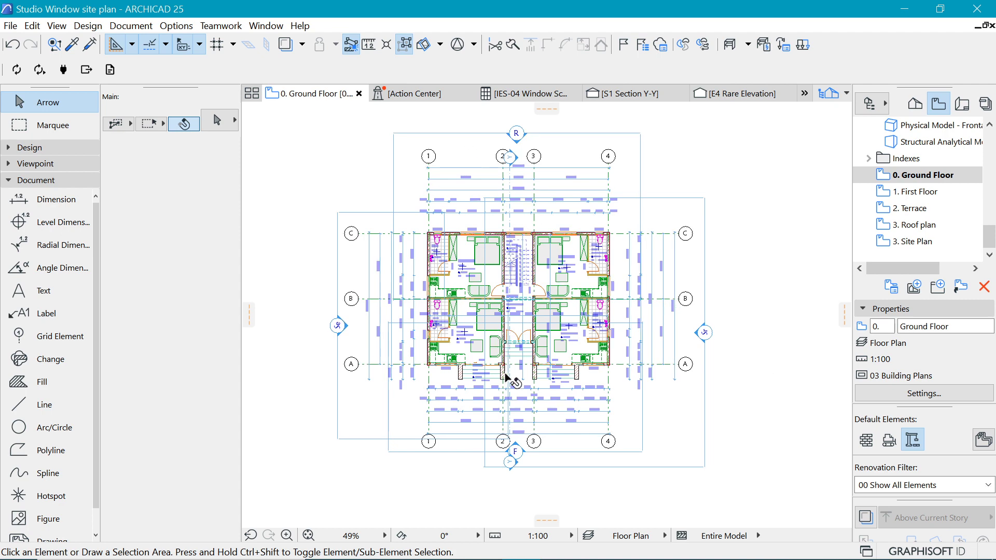
- Zoom into the Ground Floor plan showing four studios around the central stair and lobby
scroll(498, 332, up, 1)
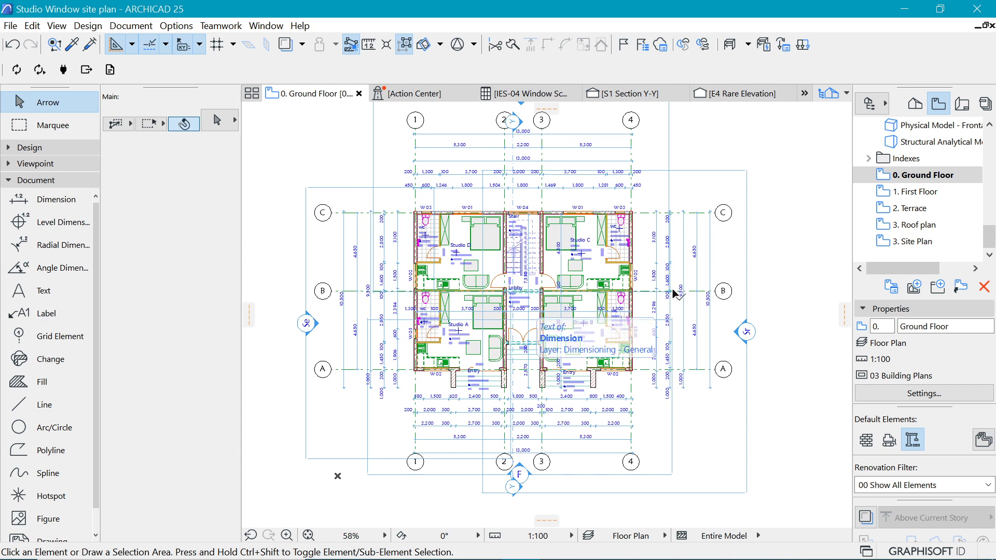
scroll(519, 272, up, 2)
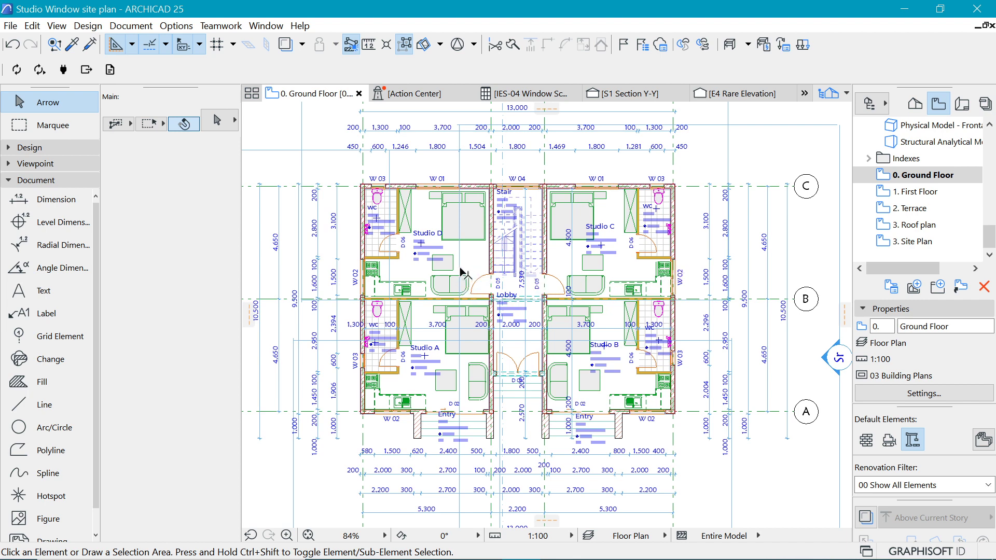
- Apply the 01 Site model view to the Ground Floor plan, hiding door and window markers
click(131, 26)
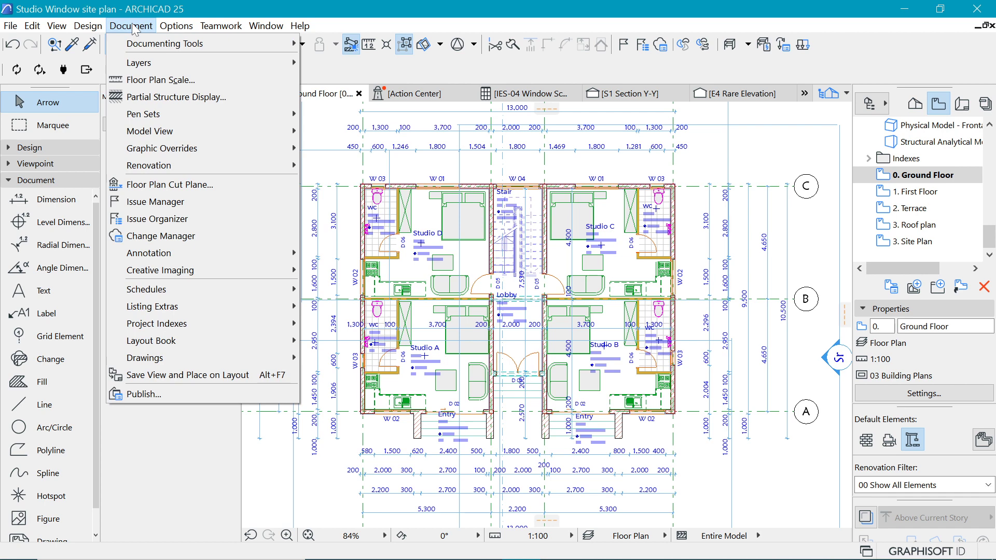
mouse_move(136, 132)
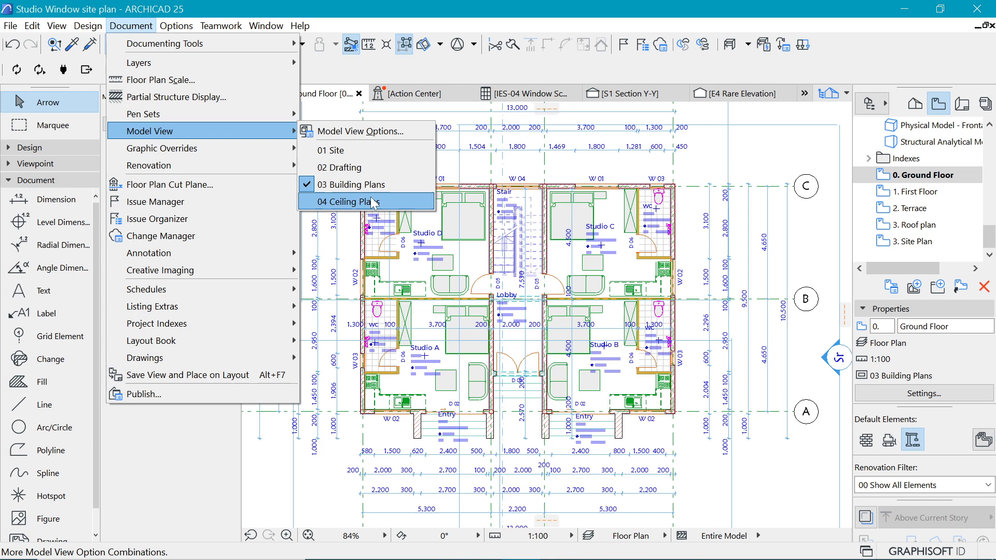
click(352, 150)
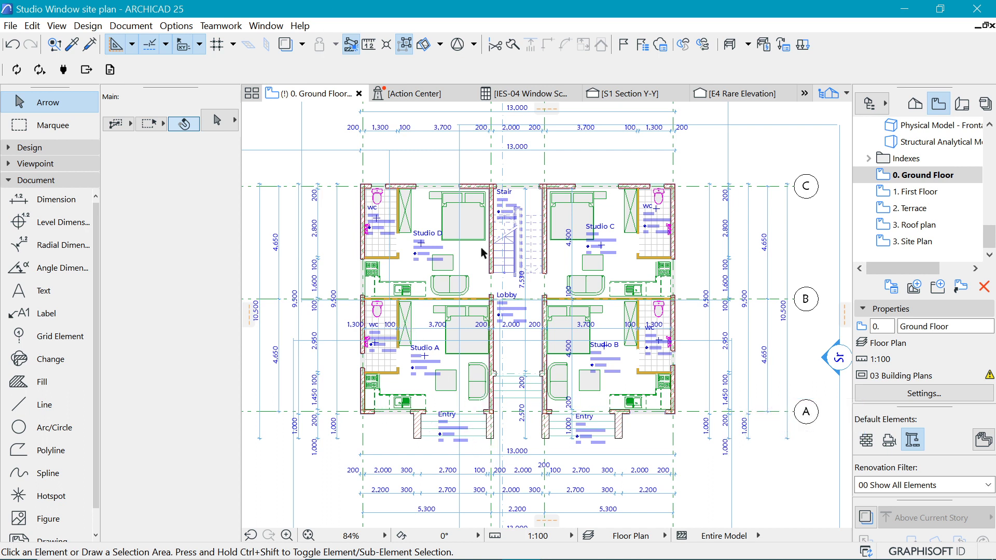
- Restore the 03 Building Plans model view and zoom in on the lobby's double entry door
mouse_move(648, 295)
click(134, 27)
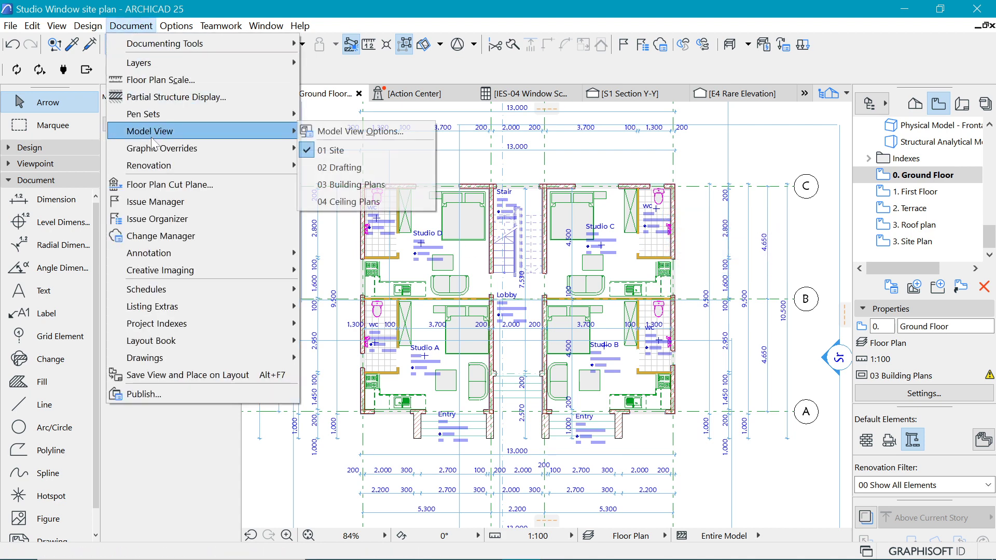
click(354, 186)
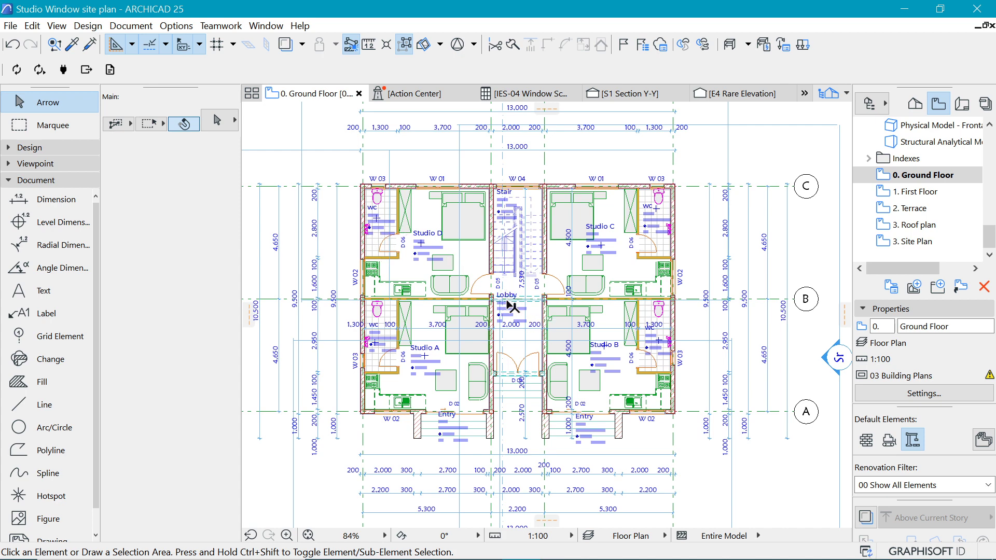
scroll(515, 369, up, 2)
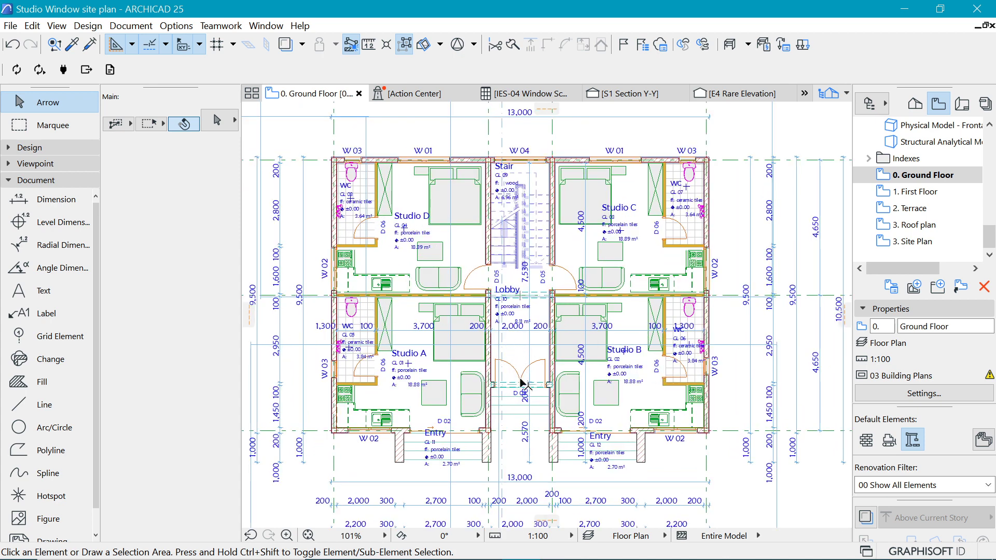
scroll(522, 387, up, 5)
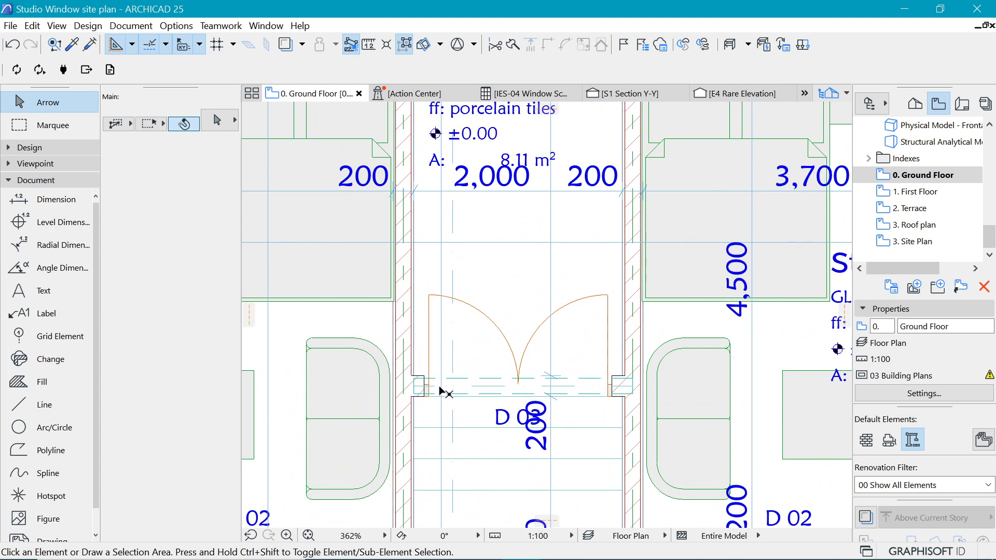
mouse_move(435, 403)
- Open Model View Options for 03 Building Plans and expand the door, window and skylight symbol detail levels
click(128, 30)
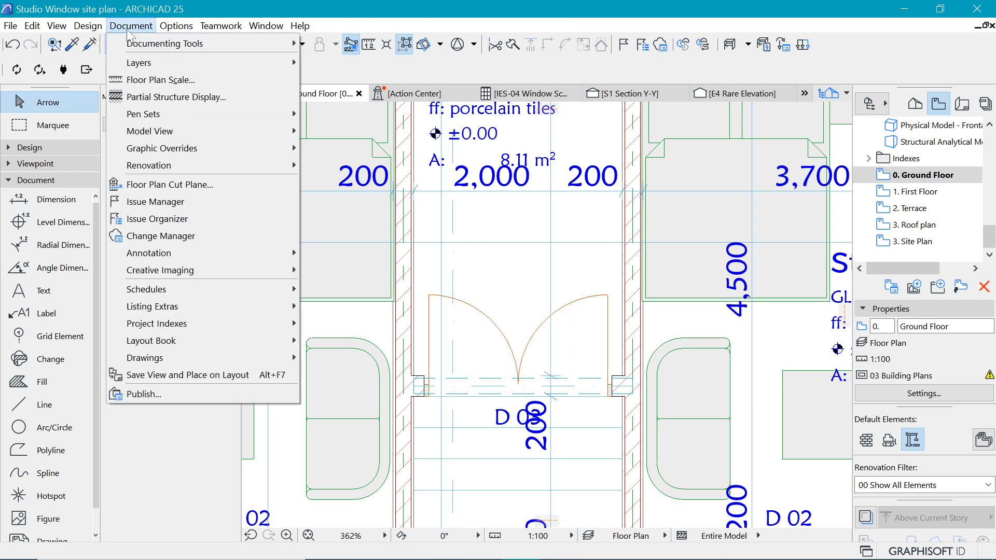
mouse_move(155, 136)
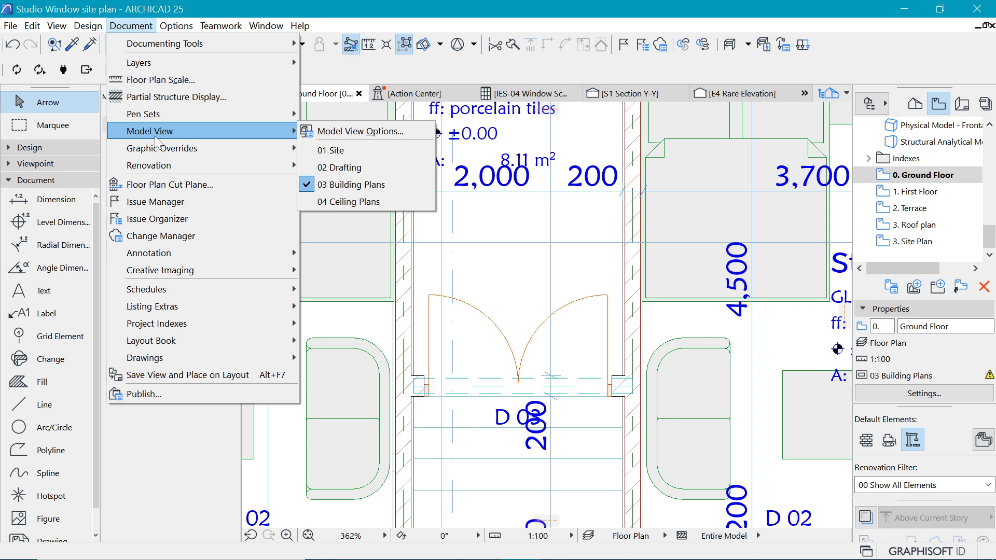
click(360, 136)
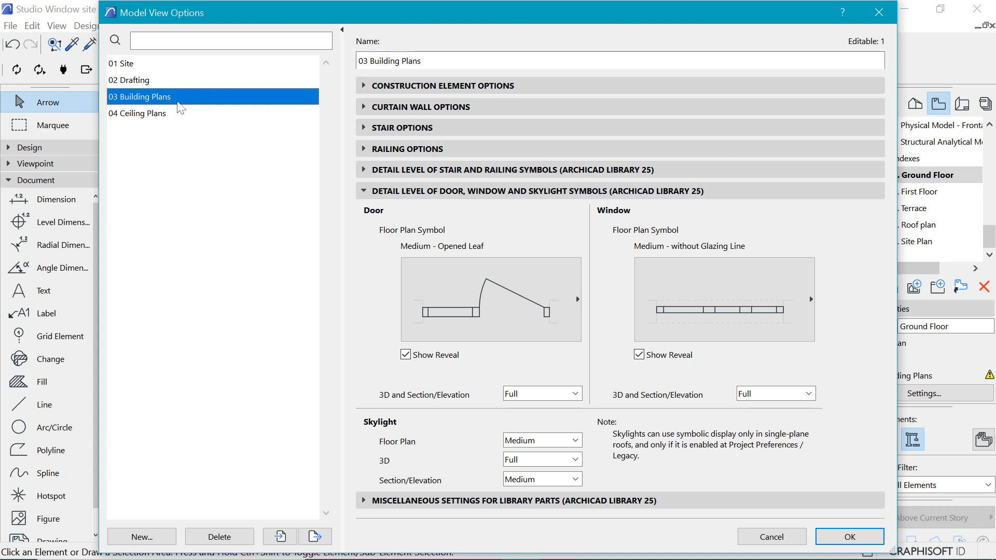
click(412, 191)
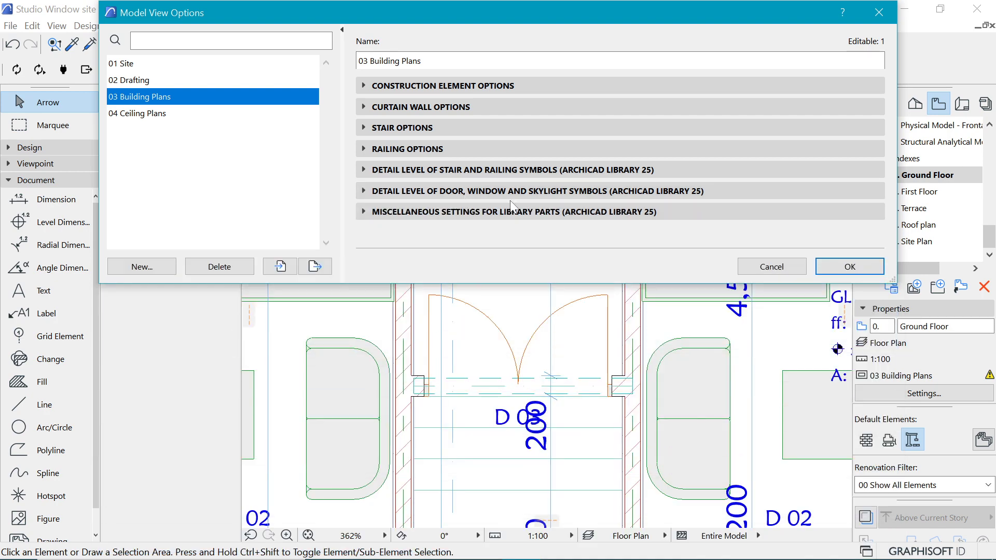
click(537, 195)
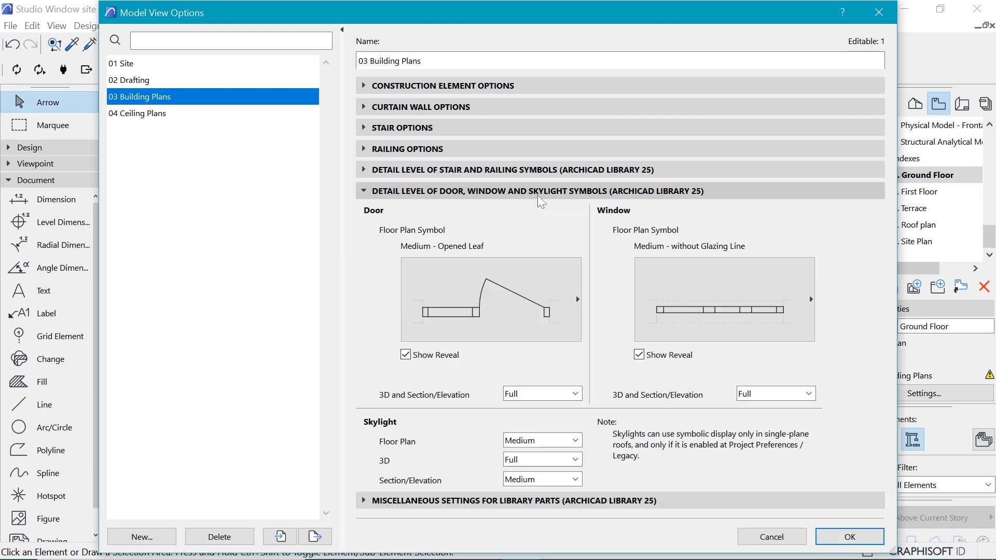
- Set door symbols to Full - Opened Leaf and window symbols to Full - with Double Glazing Line
click(558, 305)
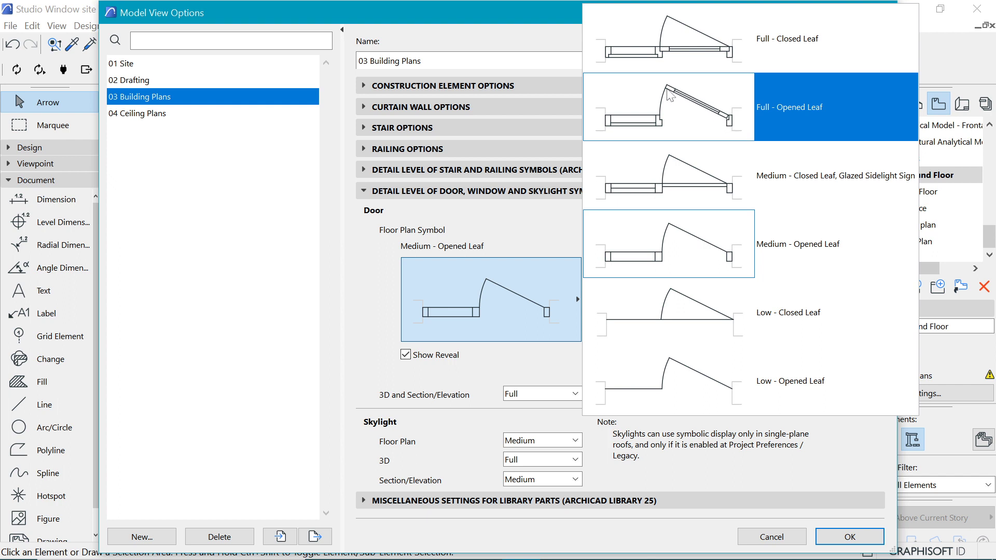
click(716, 120)
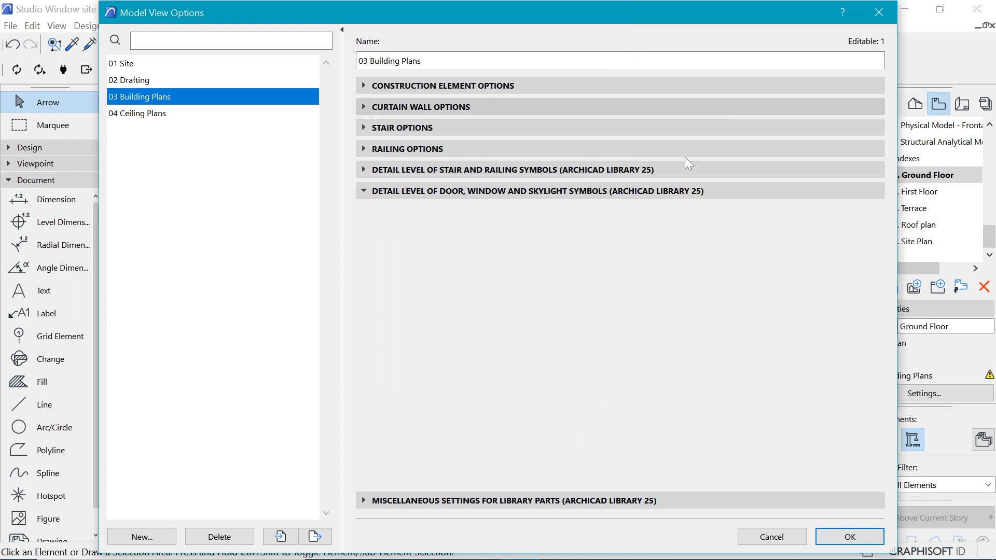
click(731, 301)
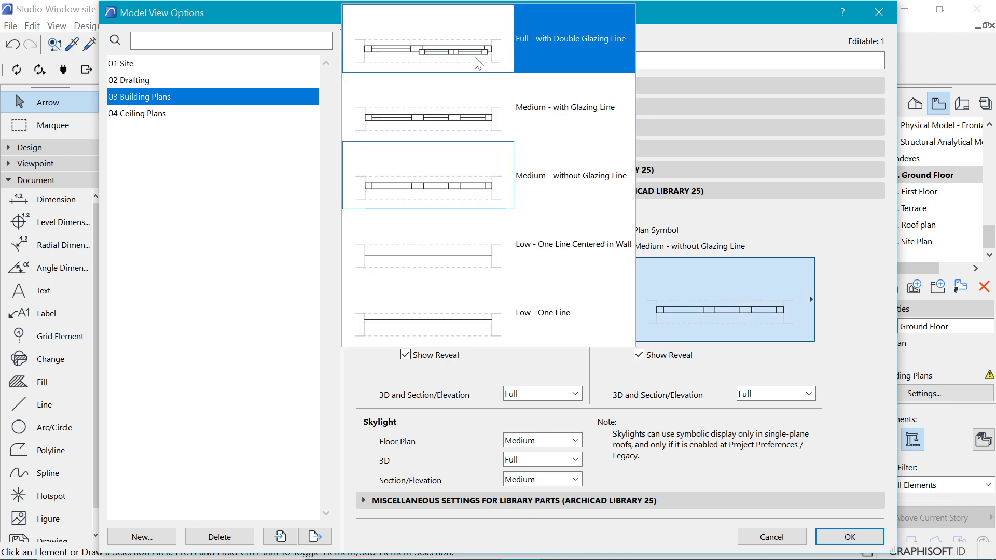
click(570, 54)
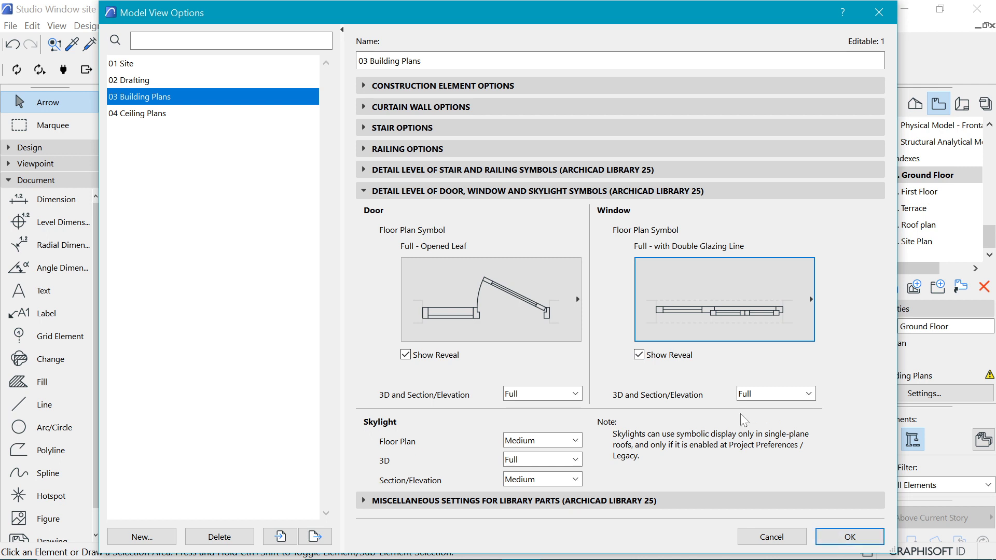
click(850, 537)
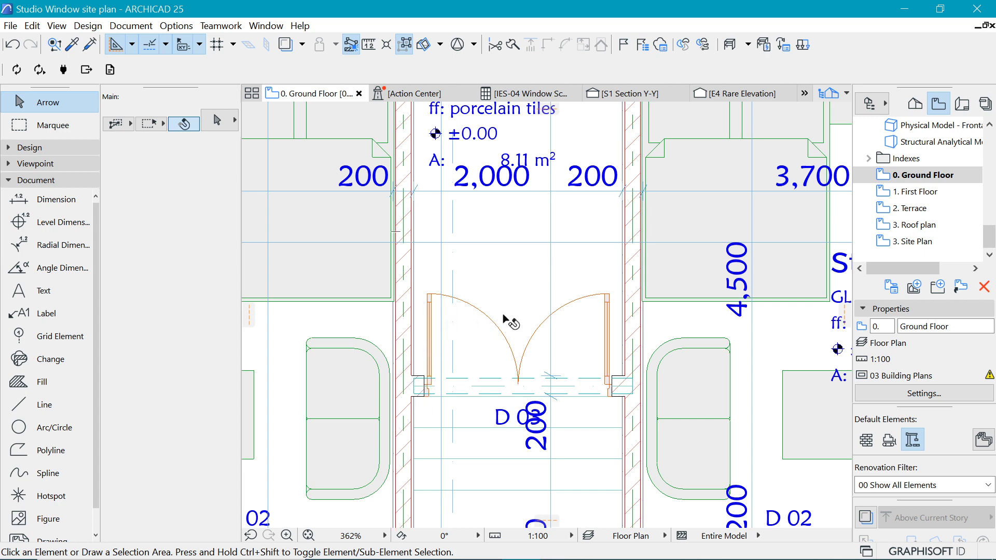
scroll(549, 282, down, 5)
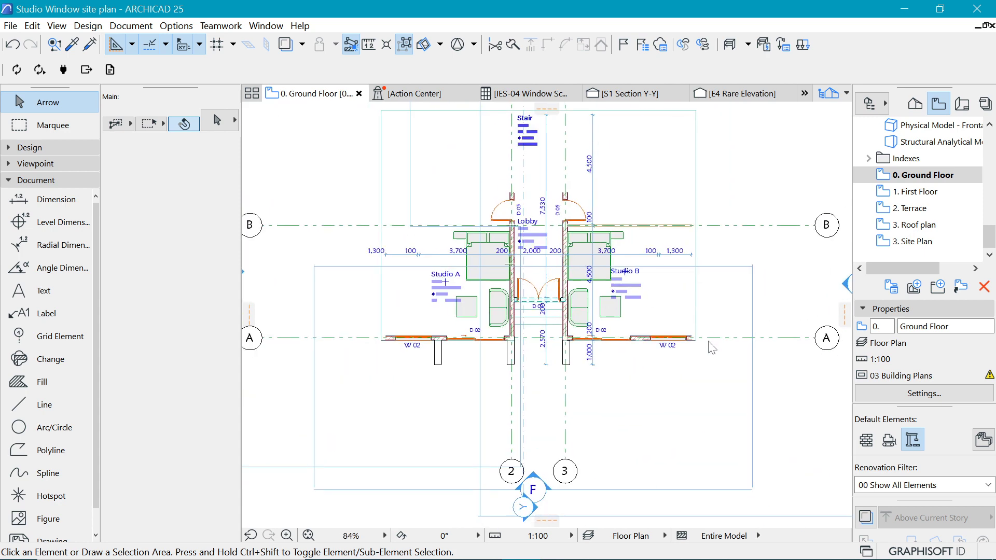
scroll(675, 337, up, 5)
scroll(618, 314, up, 1)
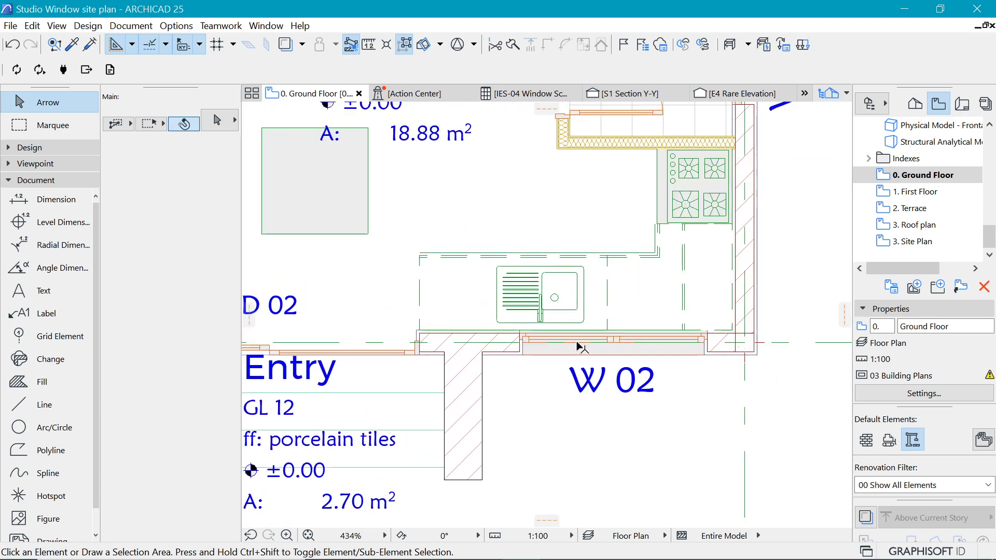
scroll(760, 359, down, 5)
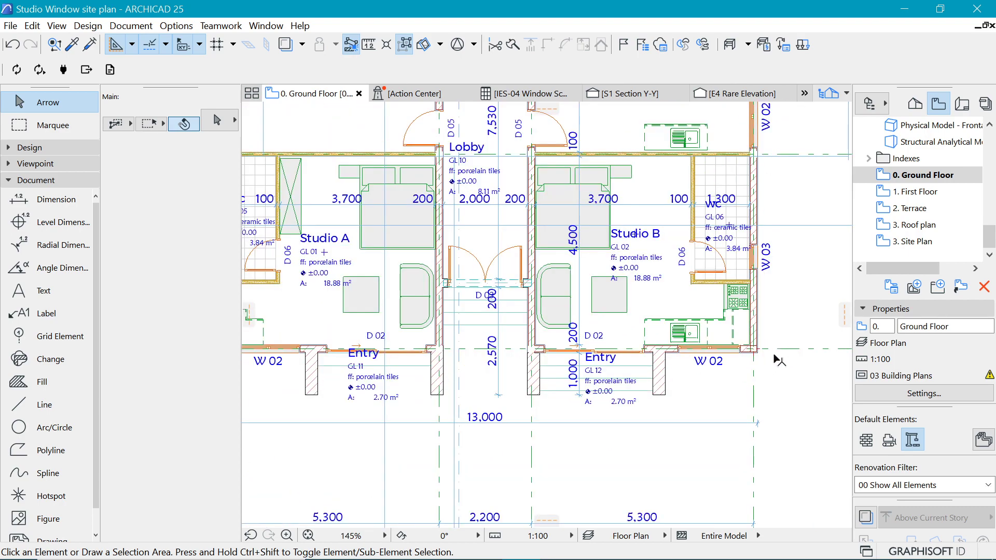
scroll(803, 389, up, 1)
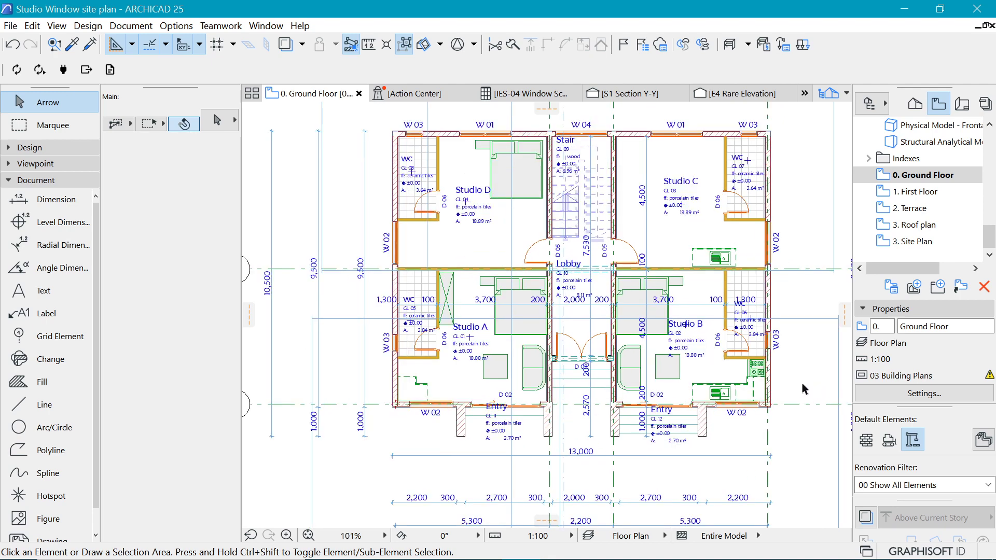
scroll(470, 332, down, 2)
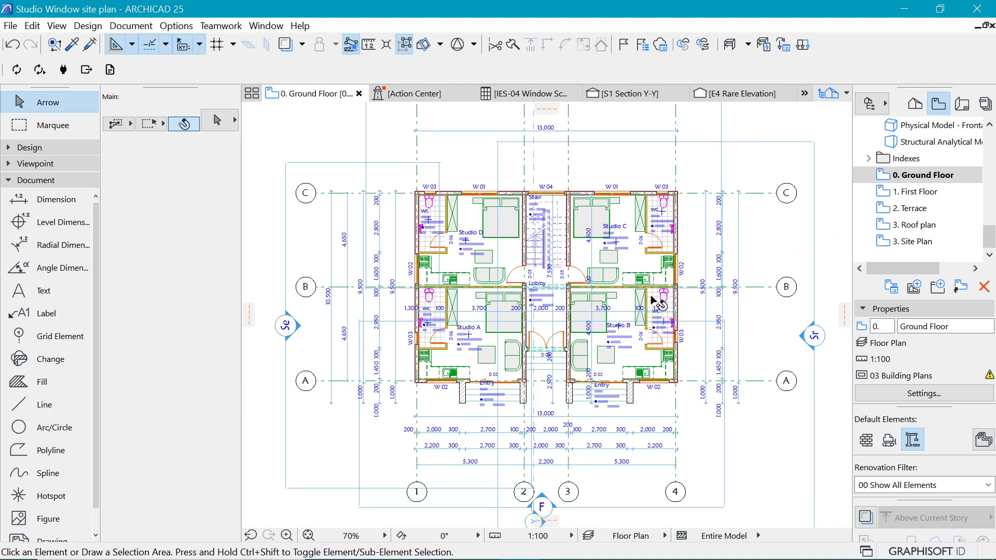
scroll(555, 301, up, 1)
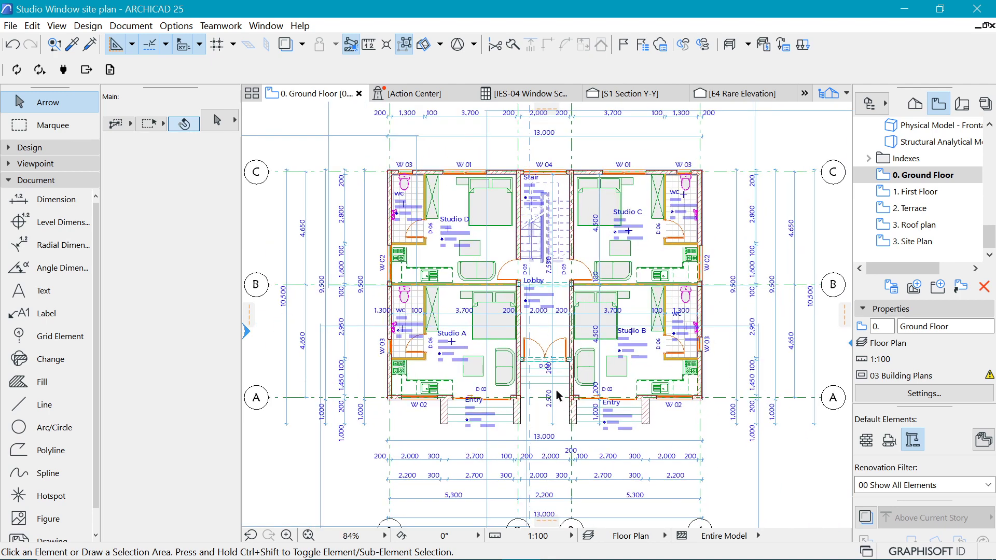
scroll(548, 361, down, 1)
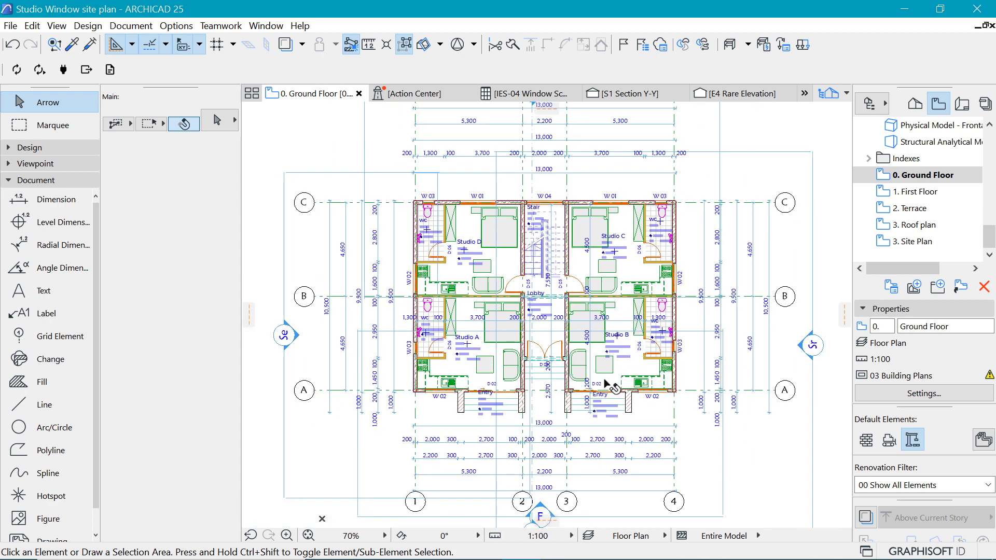
- Set the 0. Ground Floor view's Model View Options to 03 Building Plans in its View Settings
right_click(918, 177)
click(845, 386)
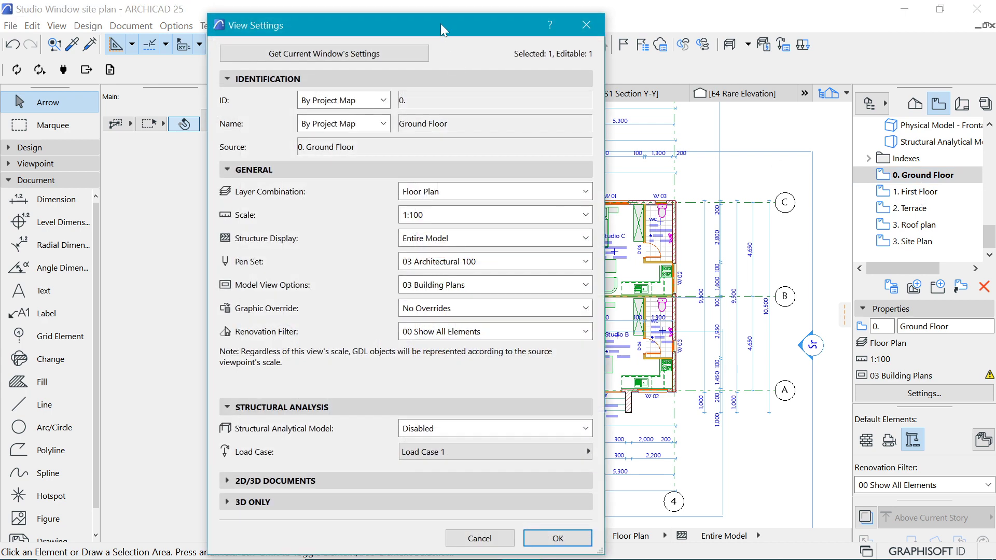
drag(440, 23, 444, 13)
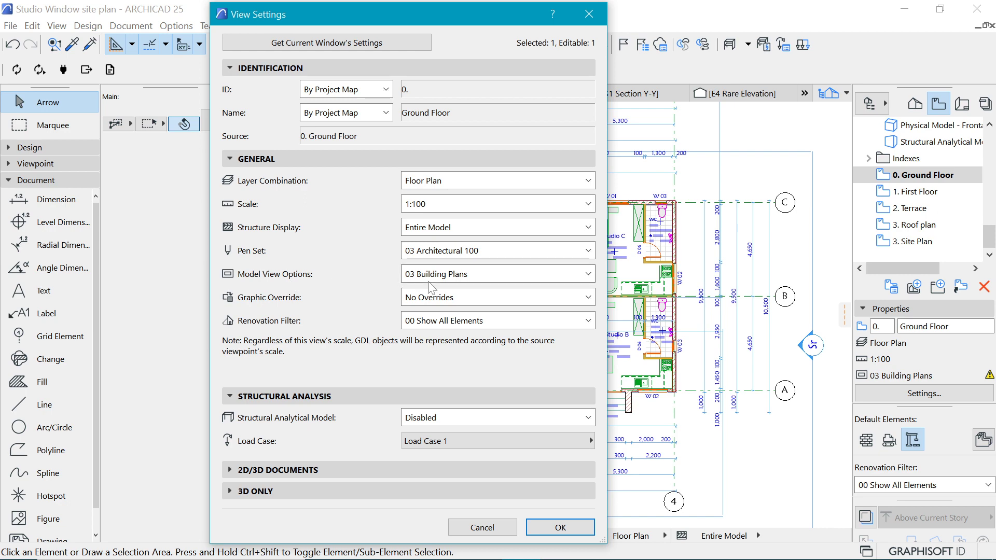
click(529, 273)
click(460, 322)
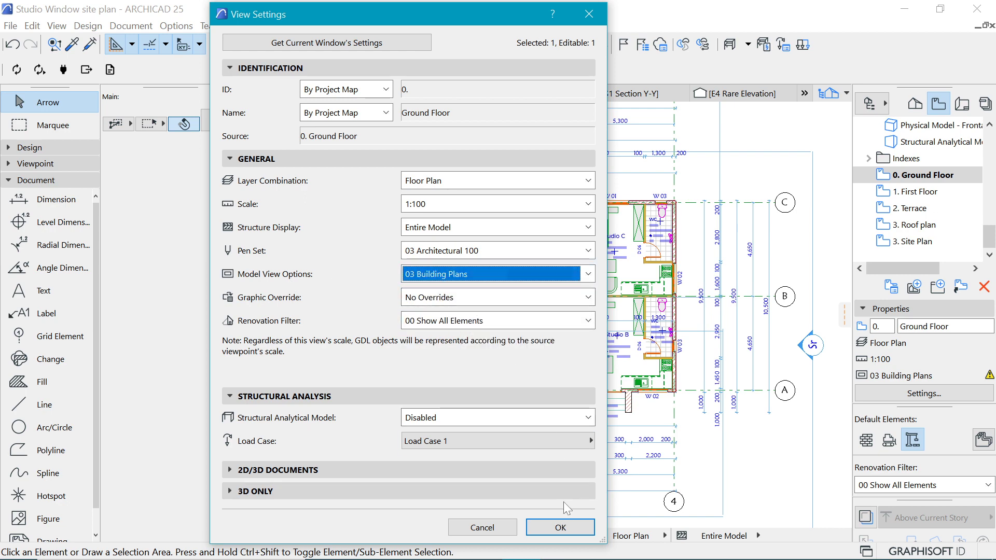
click(561, 528)
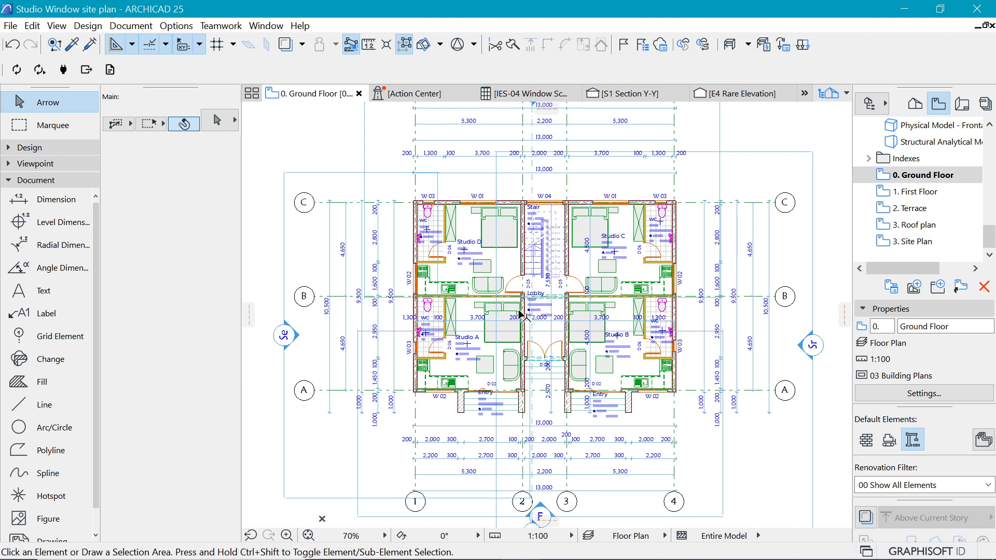
- Open the 1. First Floor plan from the Navigator and zoom in
click(919, 192)
double_click(919, 193)
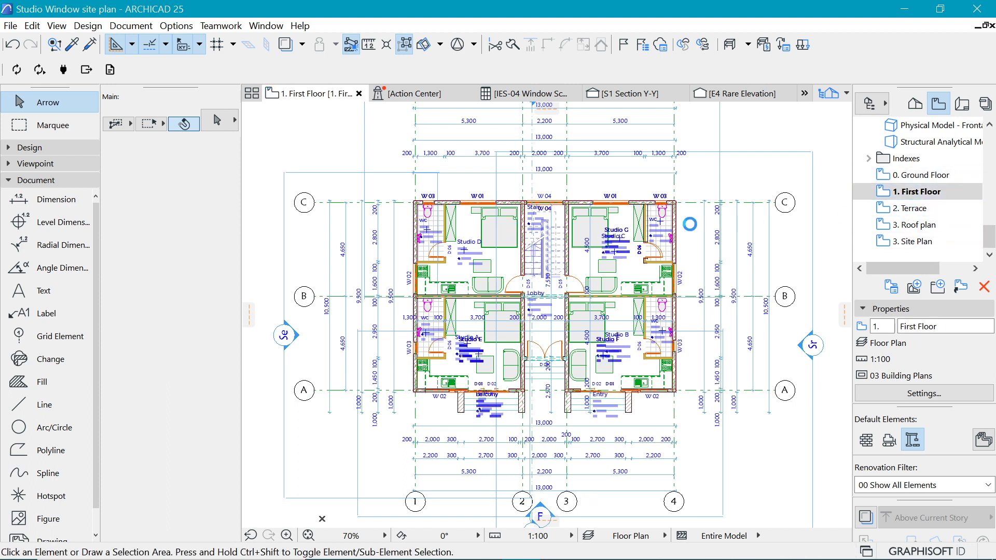
scroll(679, 245, up, 5)
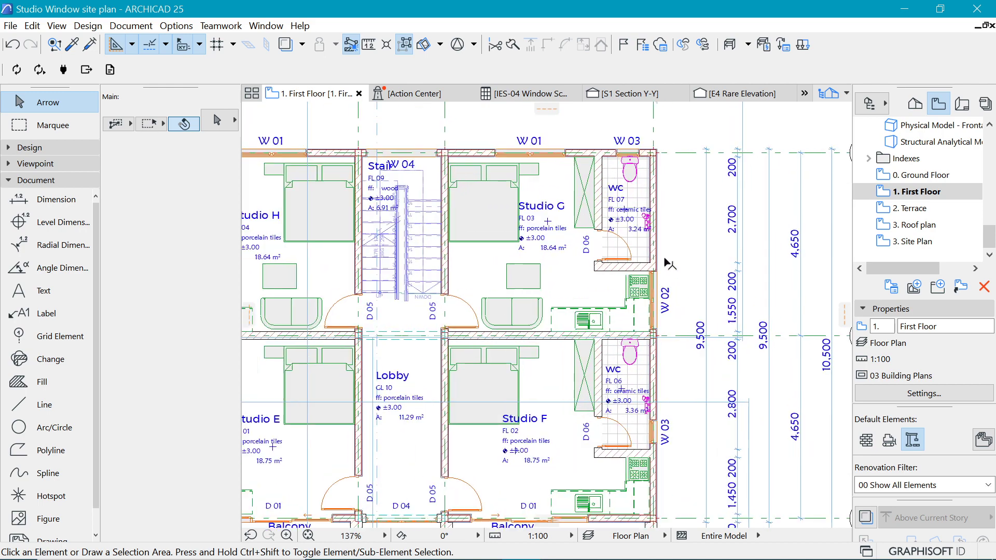
scroll(650, 287, up, 4)
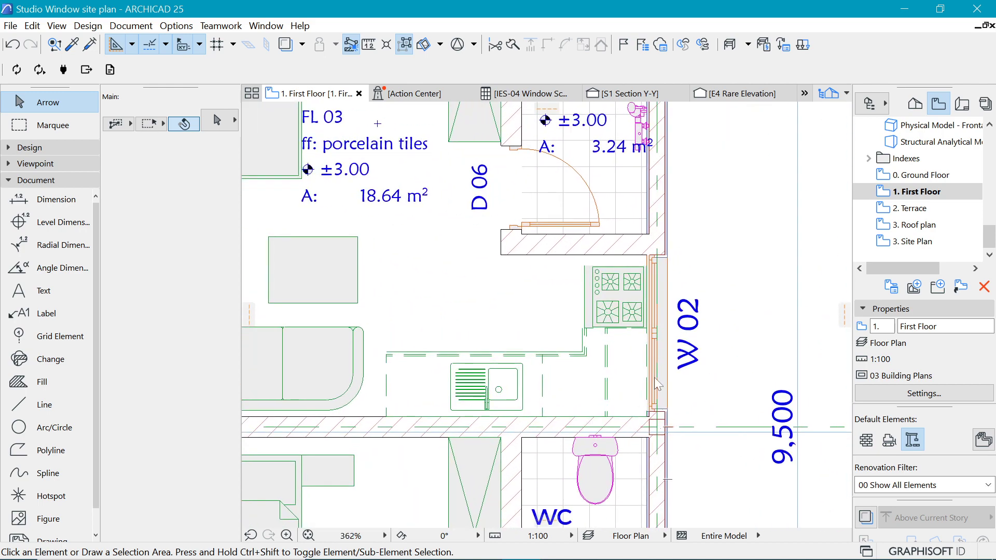
- Set the First Floor view's Model View Options to 03 Building Plans in its View Settings
right_click(907, 193)
click(875, 410)
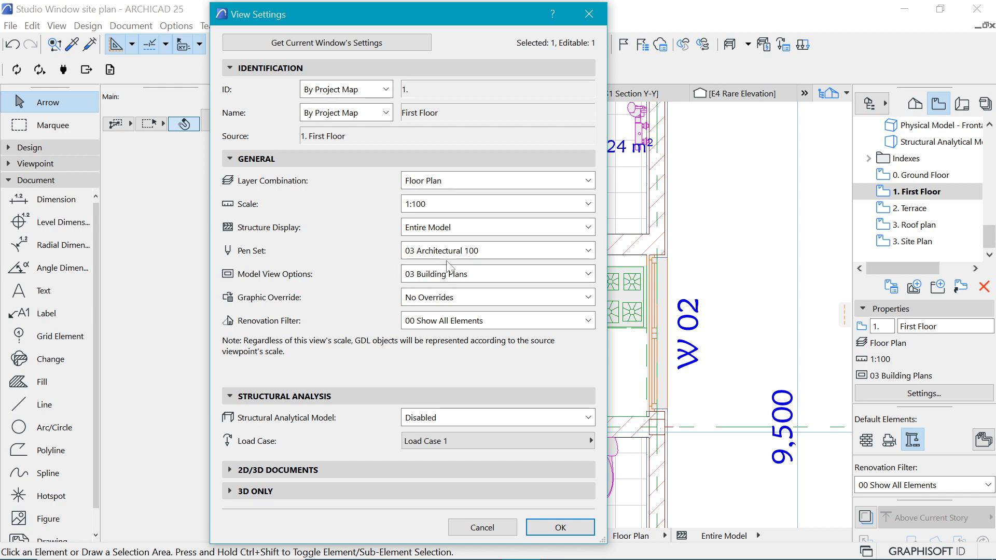
click(447, 270)
click(468, 278)
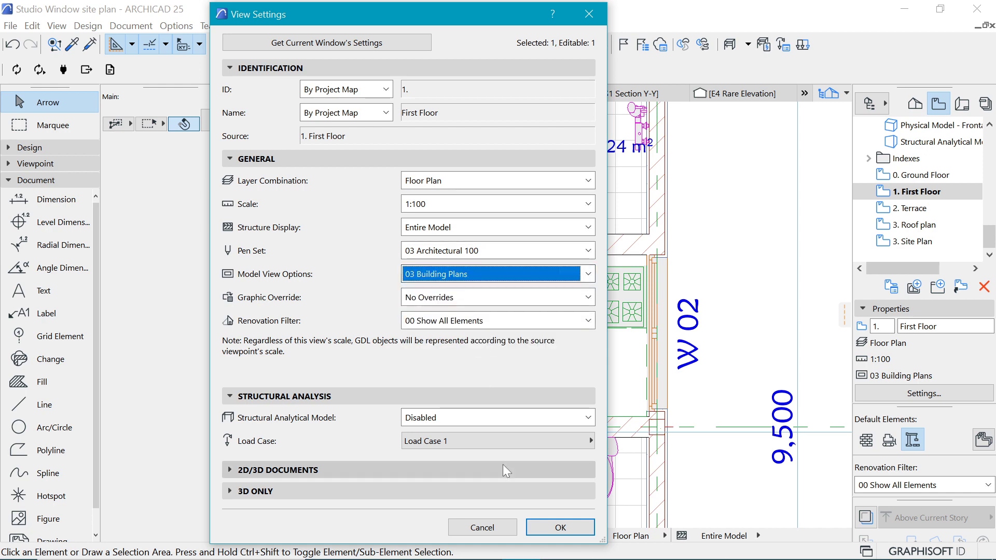
click(560, 527)
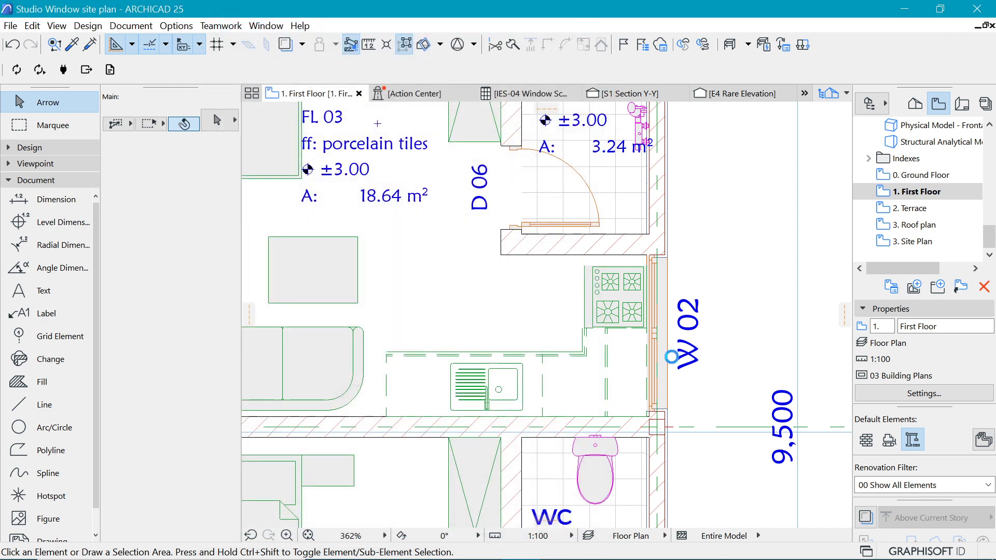
scroll(704, 257, down, 6)
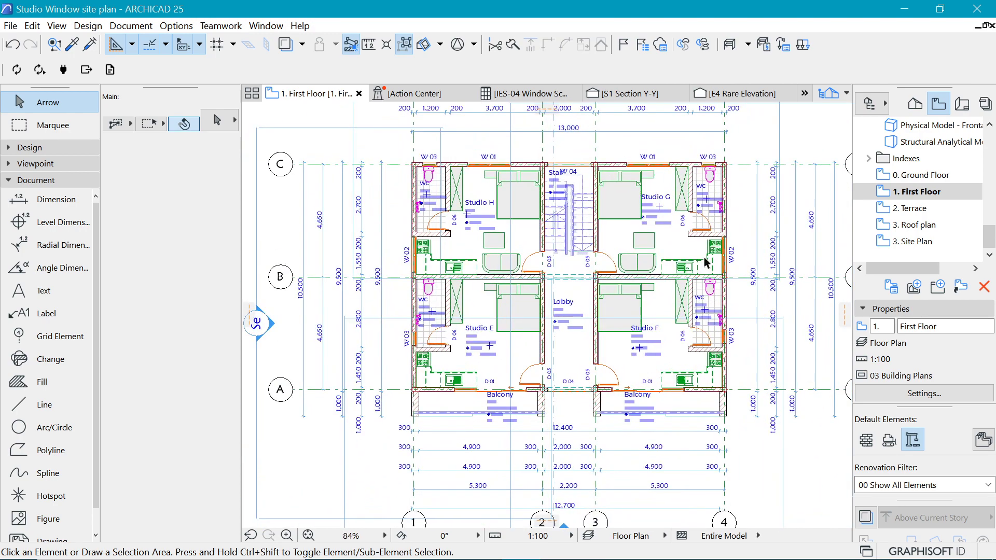
scroll(704, 257, up, 1)
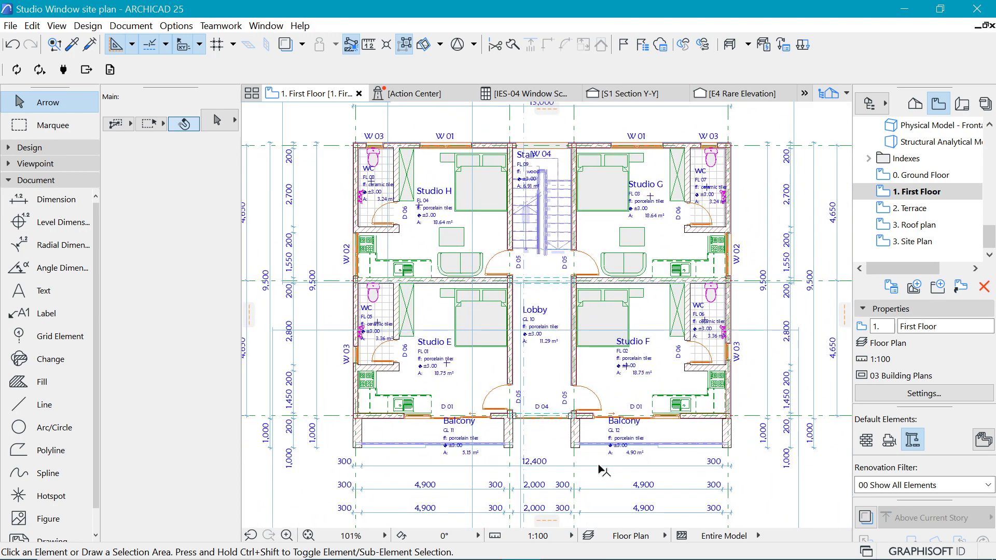